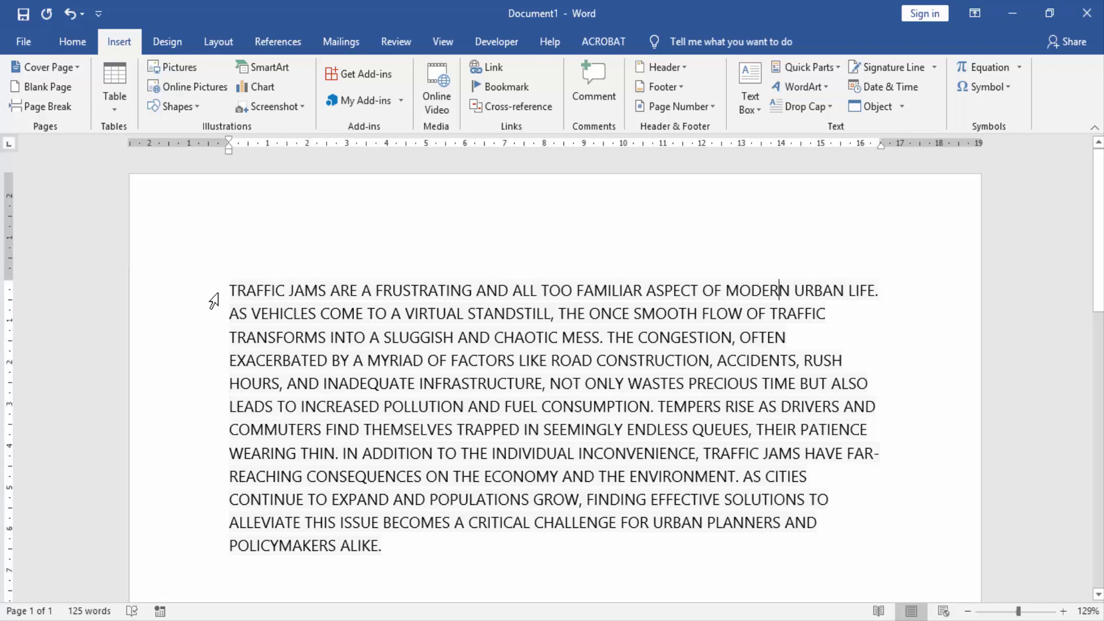
Change the first word TRAFFIC to lowercase with the Change Case option
drag(229, 291, 287, 292)
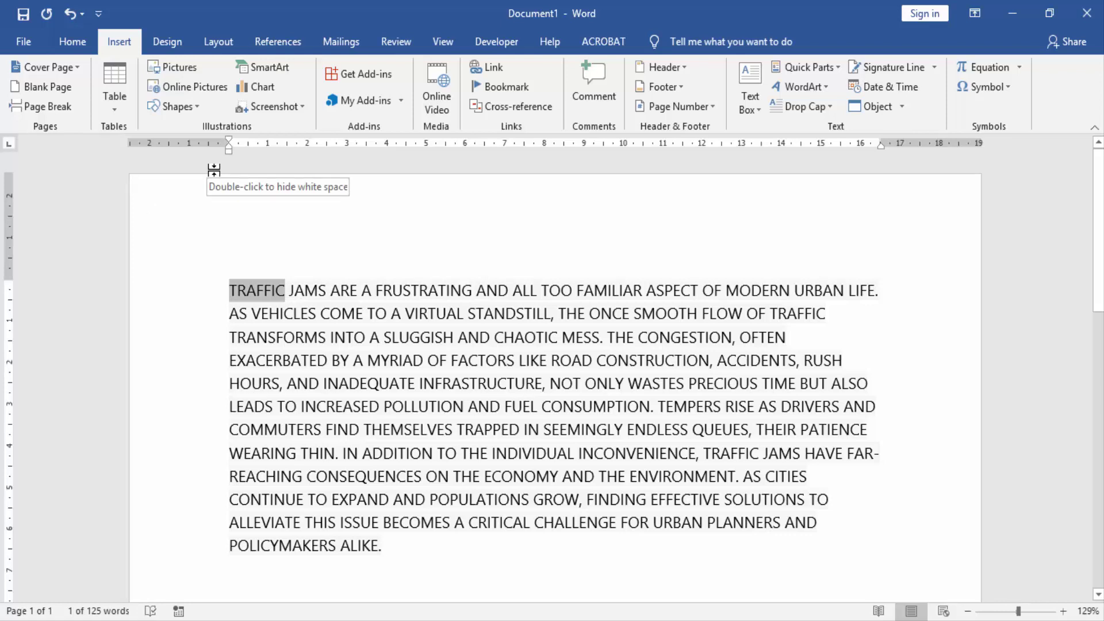
click(73, 42)
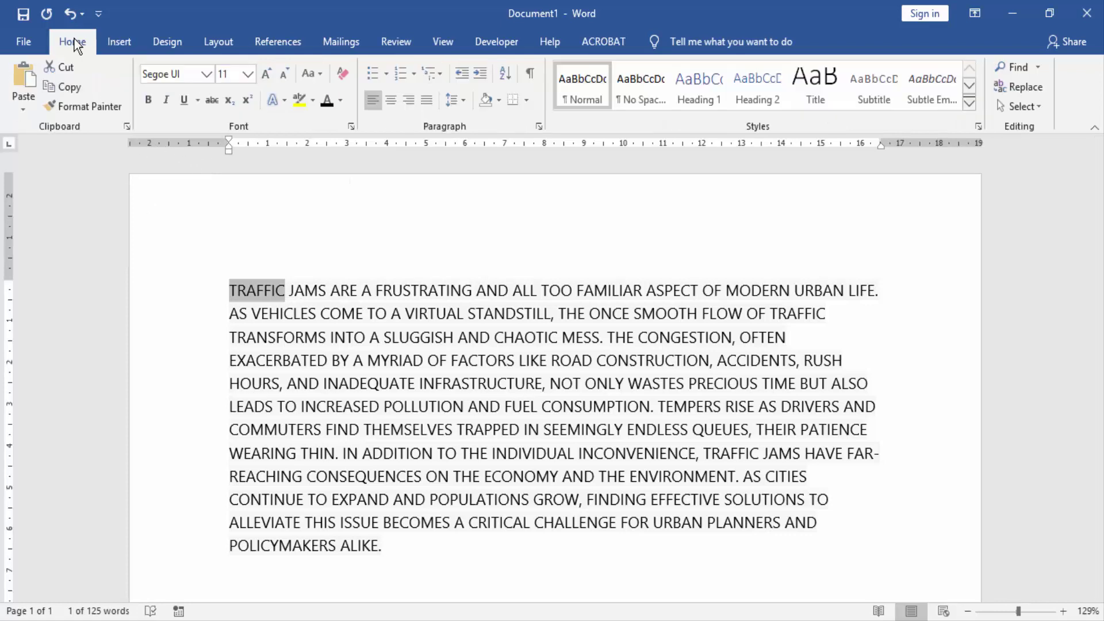
click(318, 74)
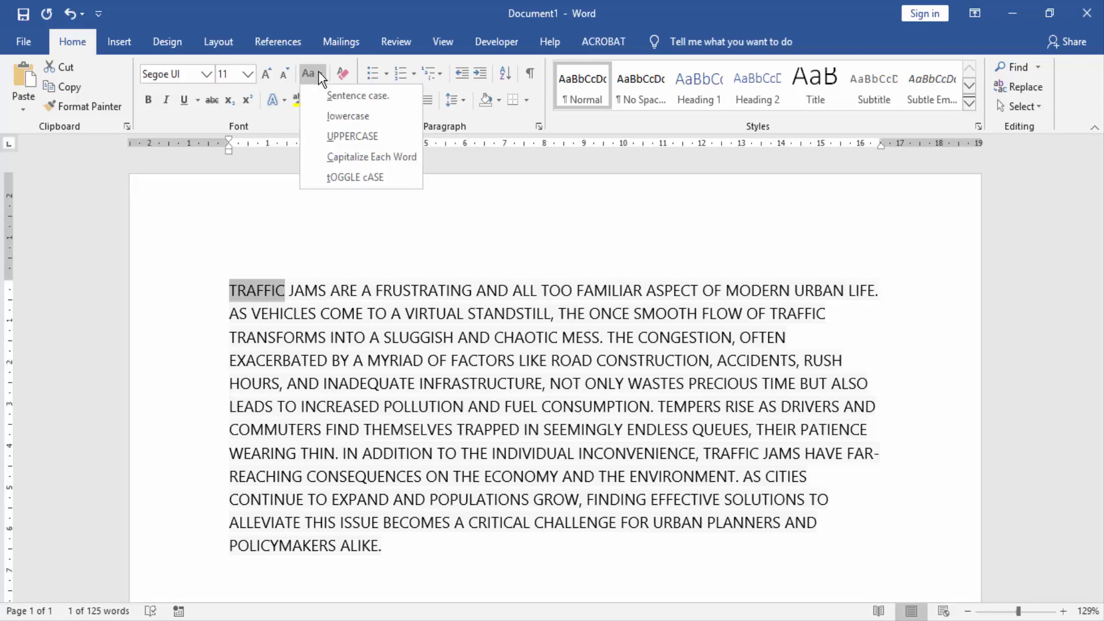
click(350, 114)
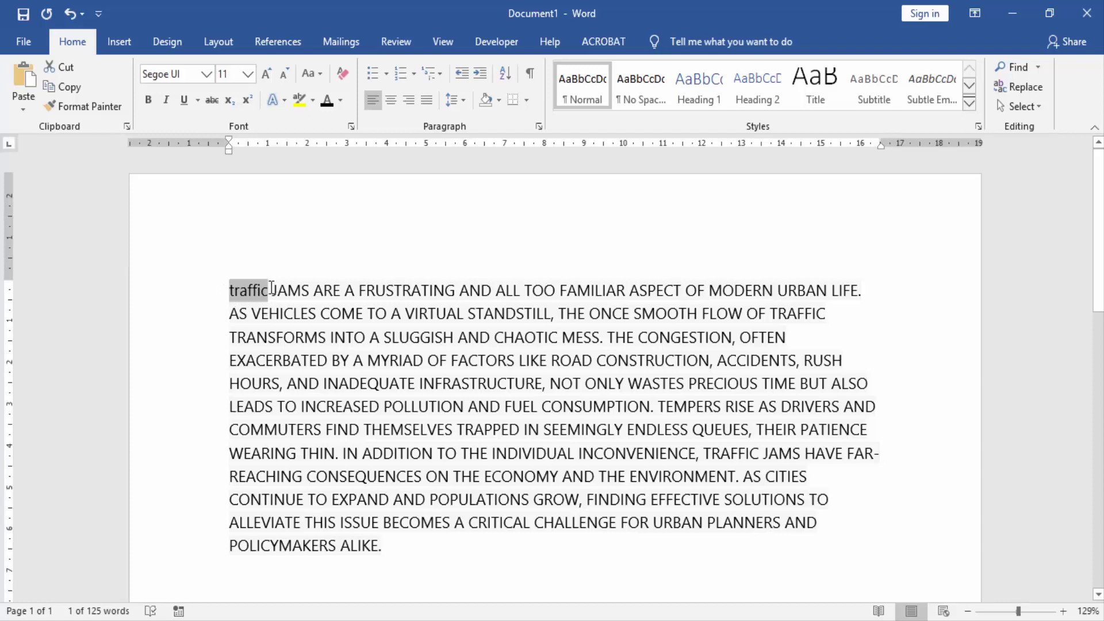
Select the whole traffic jam paragraph and convert it to lowercase with Change Case
click(246, 289)
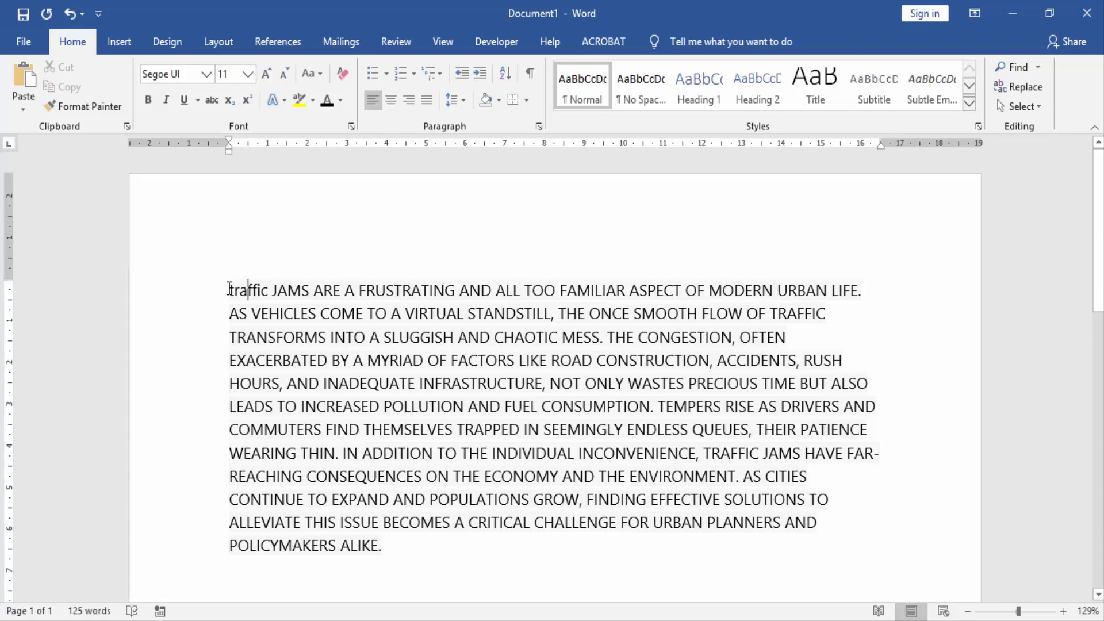
drag(229, 290, 388, 545)
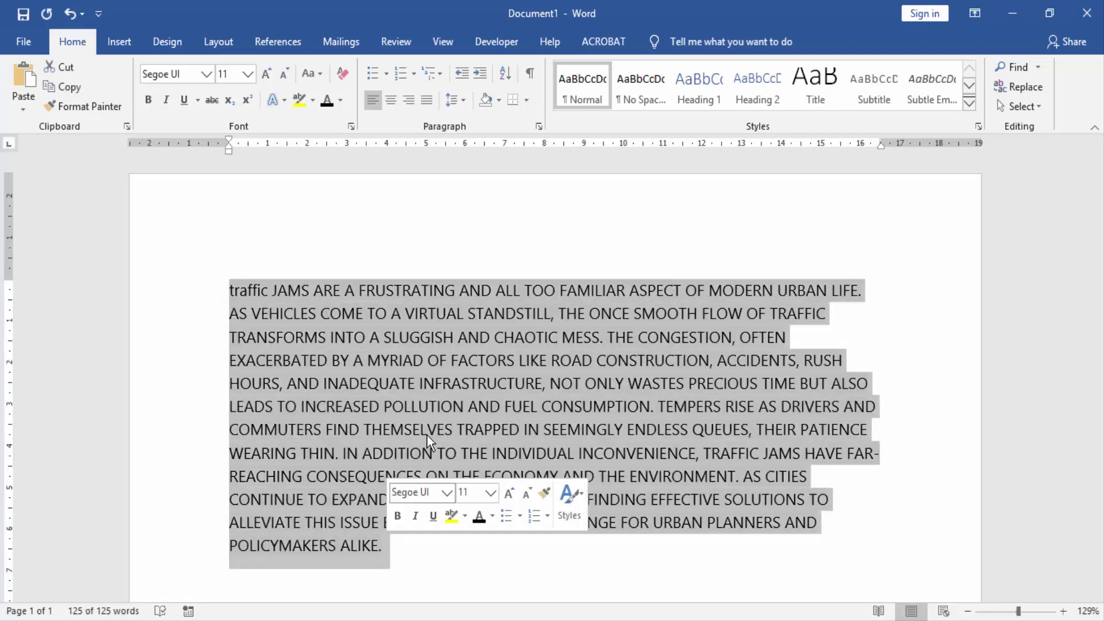
click(314, 73)
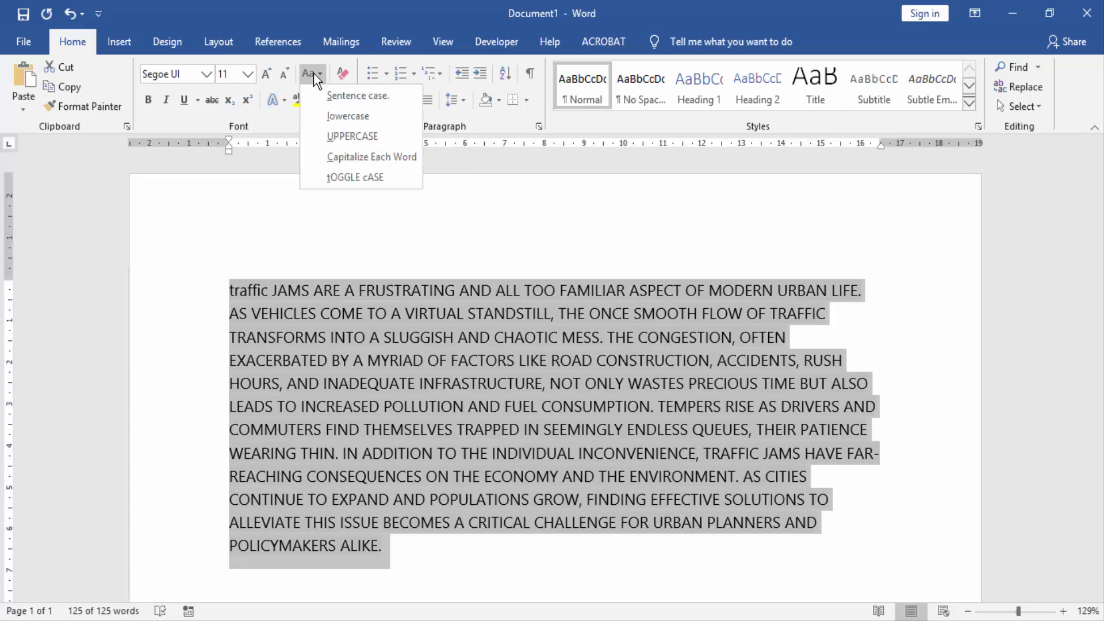
click(359, 118)
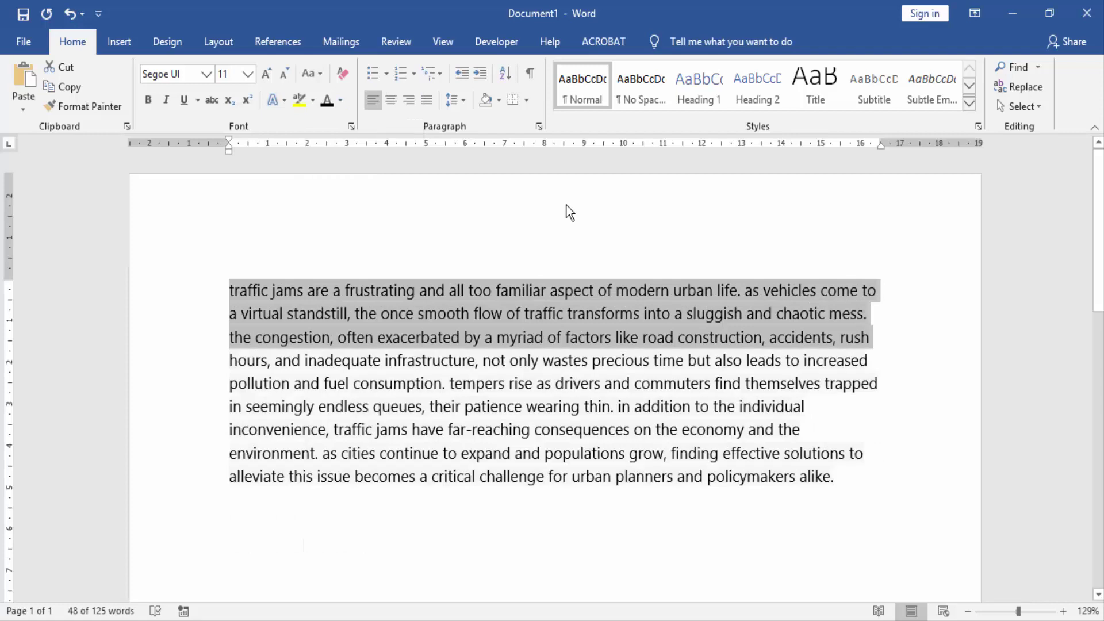